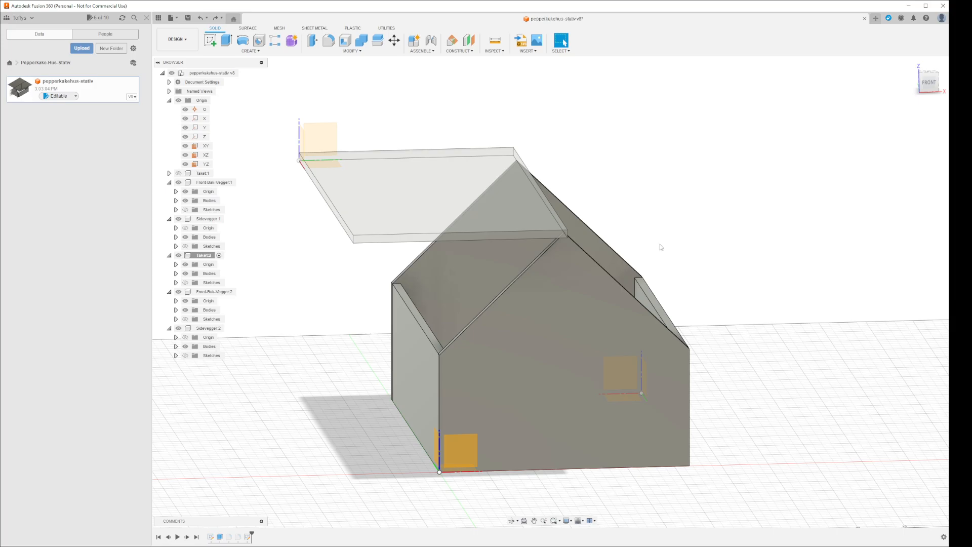
shift+middle_drag(710, 276, 710, 267)
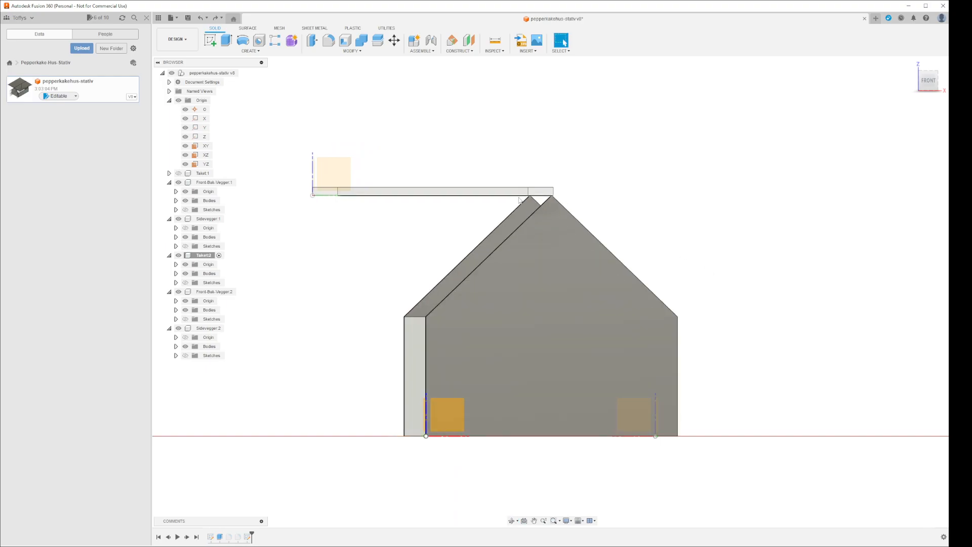
shift+middle_drag(683, 201, 684, 202)
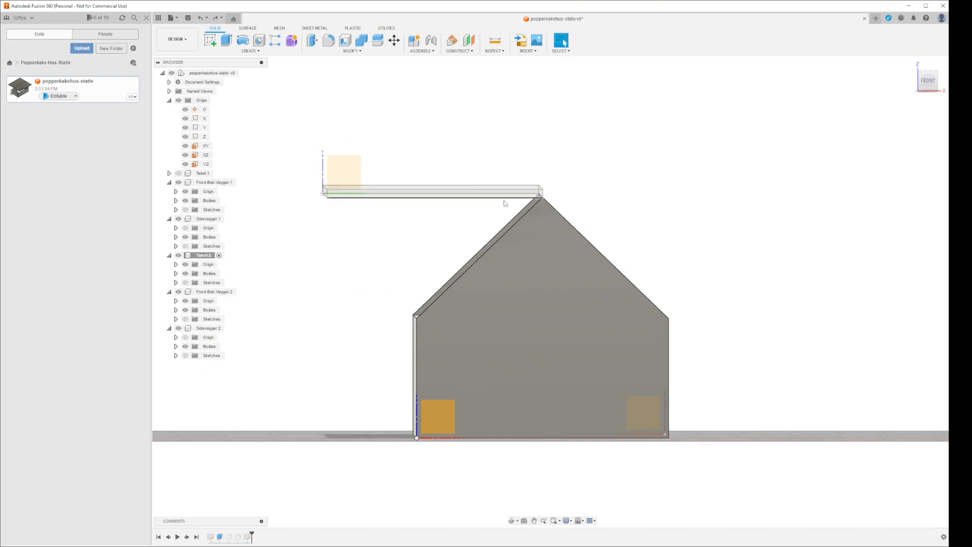
click(926, 84)
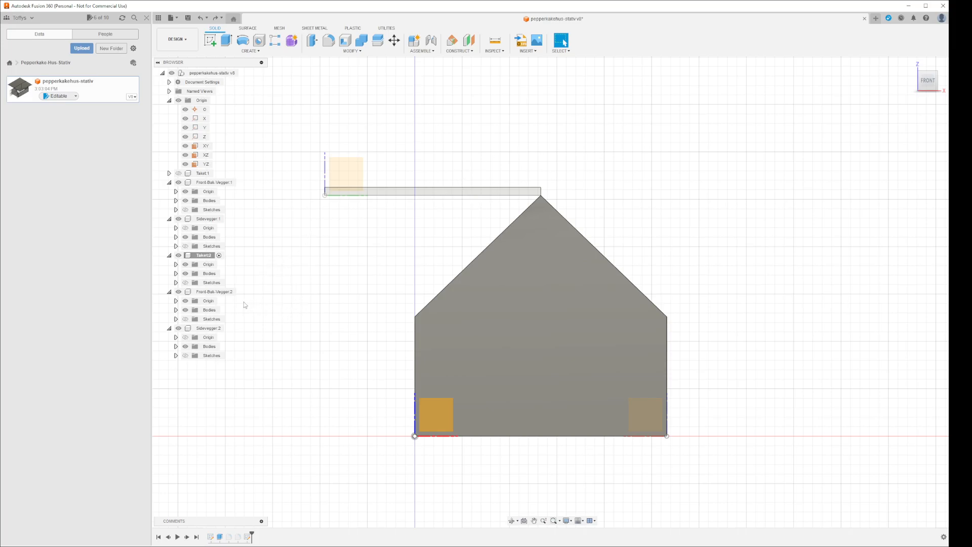
click(204, 256)
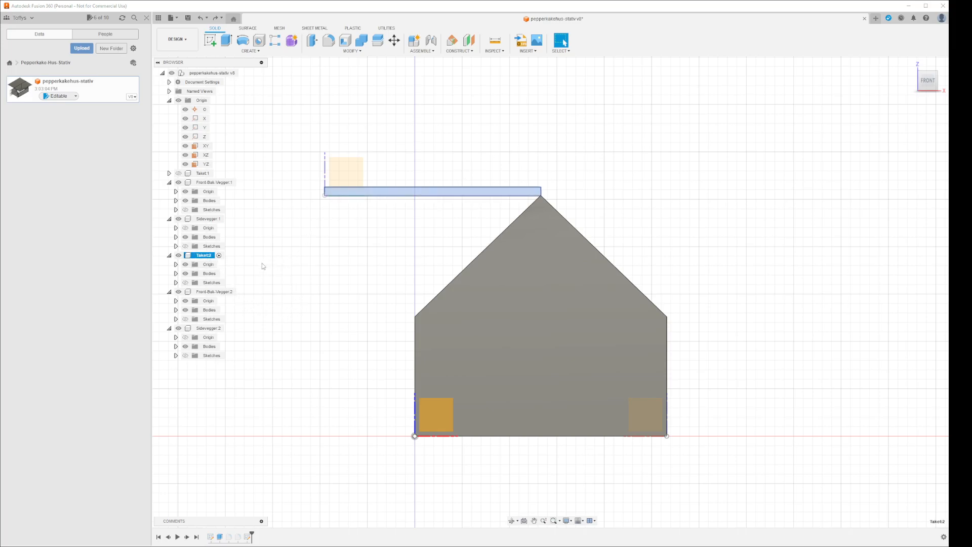
key(m)
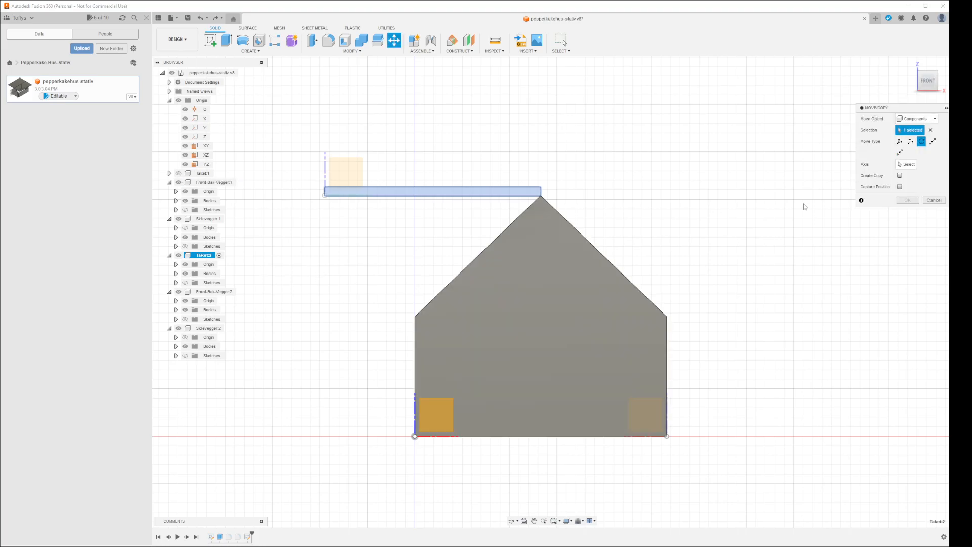
click(908, 164)
shift+middle_drag(795, 210, 709, 208)
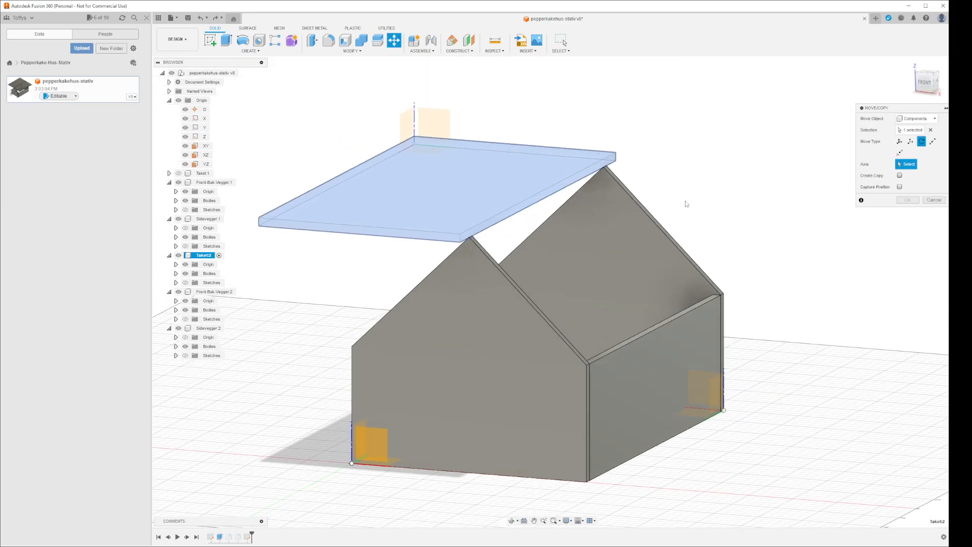
click(536, 206)
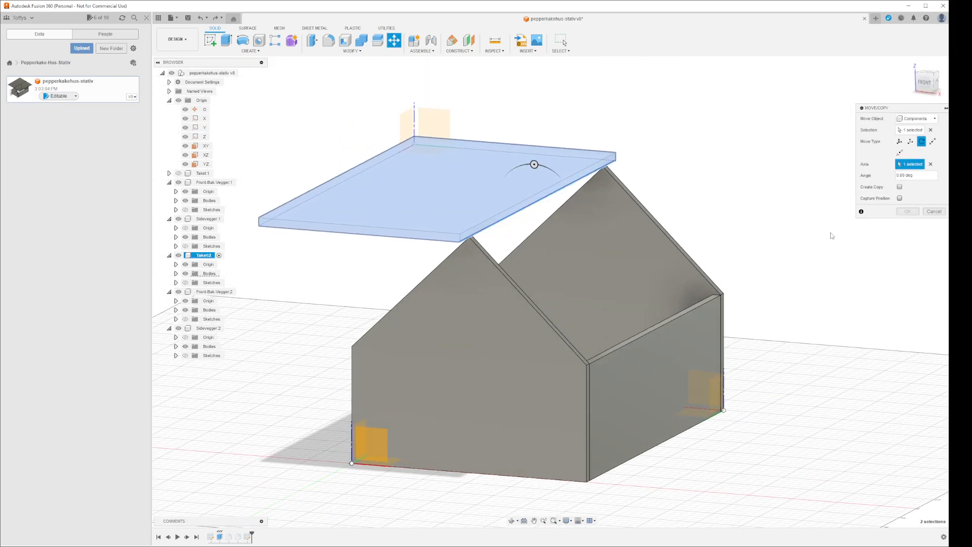
shift+middle_drag(820, 237, 840, 229)
drag(557, 159, 514, 162)
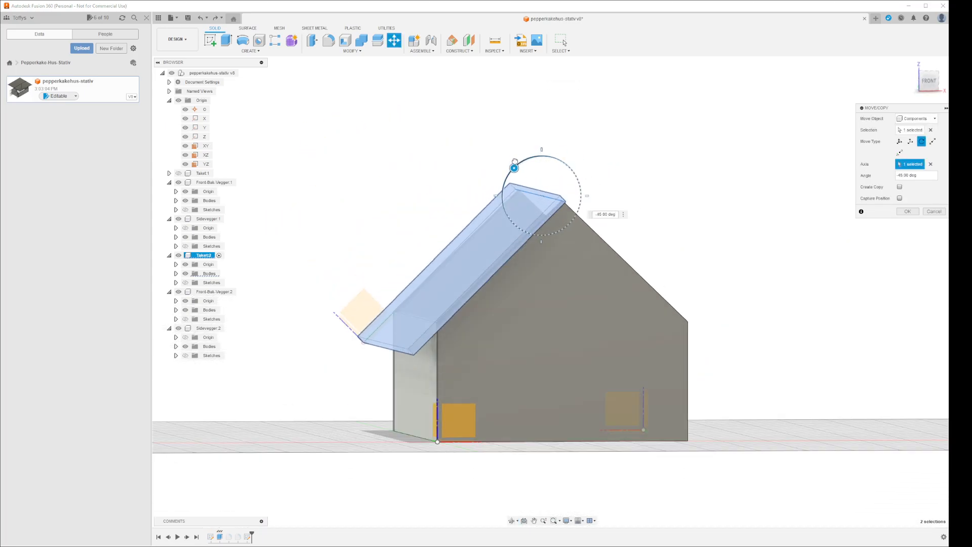
shift+middle_drag(510, 158, 816, 163)
click(932, 84)
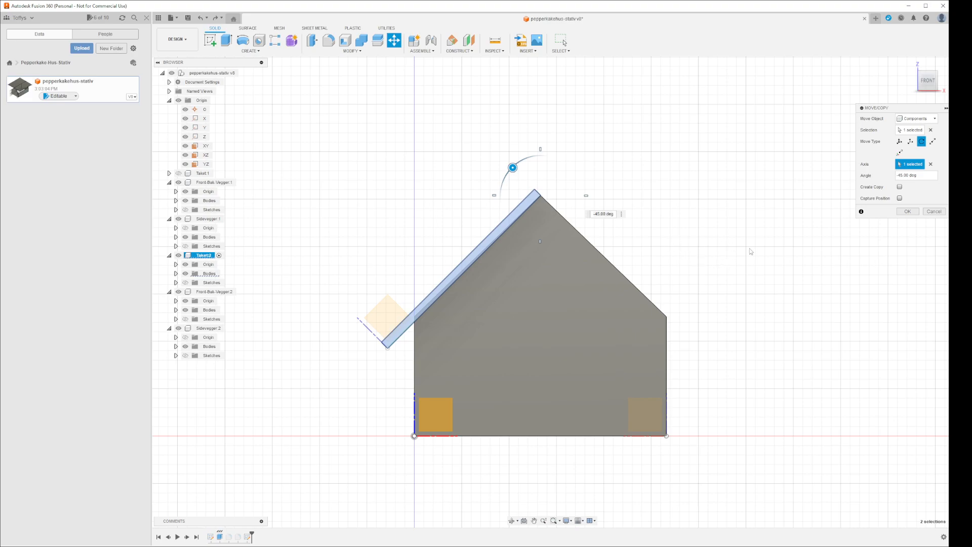
drag(513, 167, 515, 165)
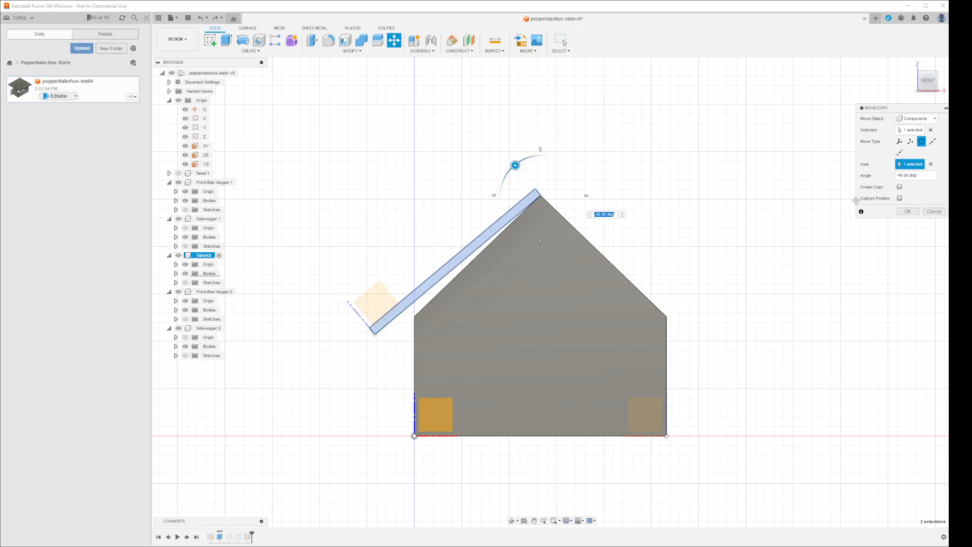
key(Escape)
Step: Measure the angle between the roof plate's underside edge and the sloping edge of the front gable wall
click(494, 51)
click(496, 59)
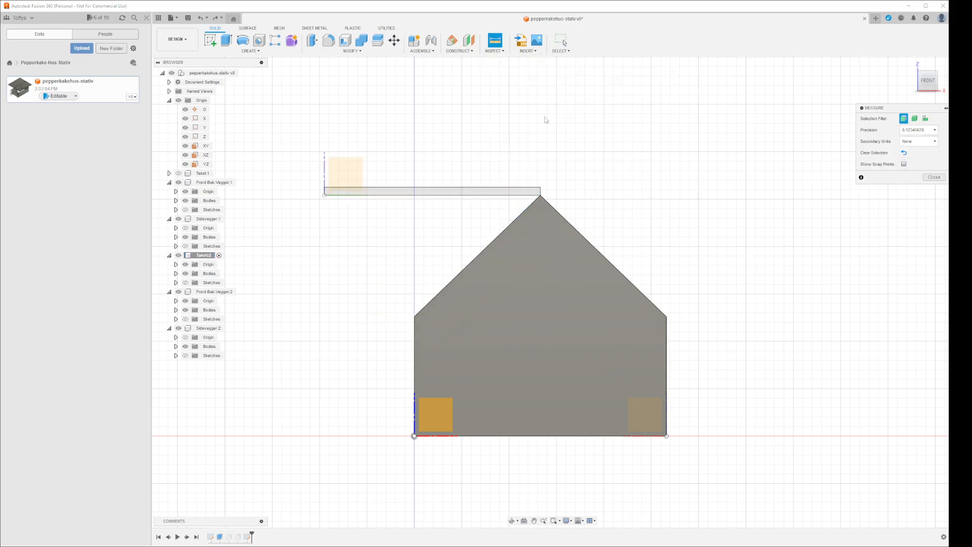
click(479, 195)
click(481, 254)
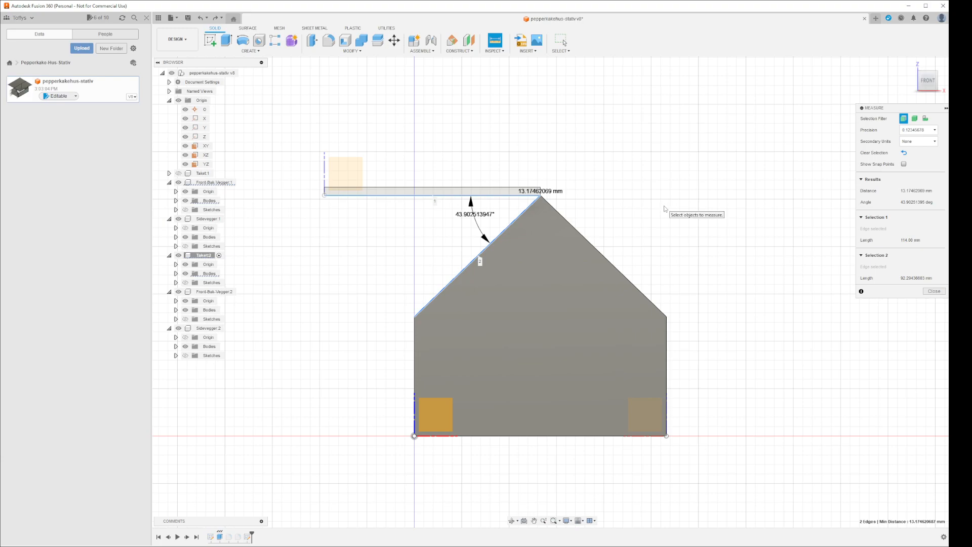
click(934, 292)
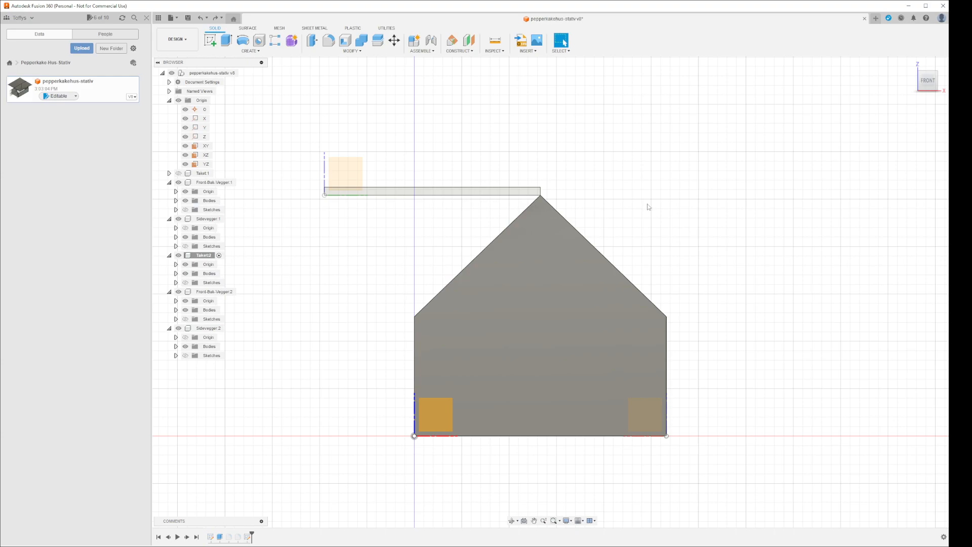
Step: Construct an axis through the roof plate's lower long edge that runs along the house ridge
shift+middle_drag(654, 199, 639, 209)
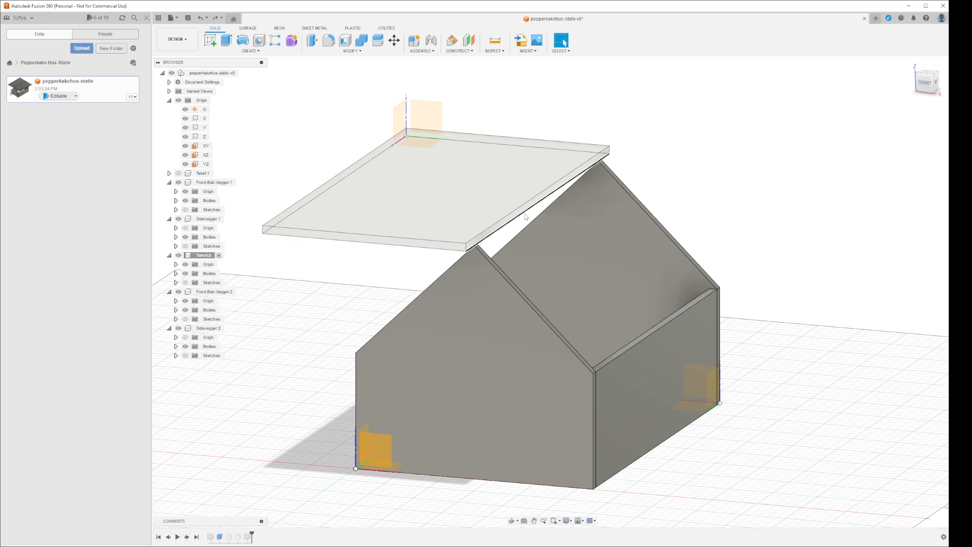
click(525, 217)
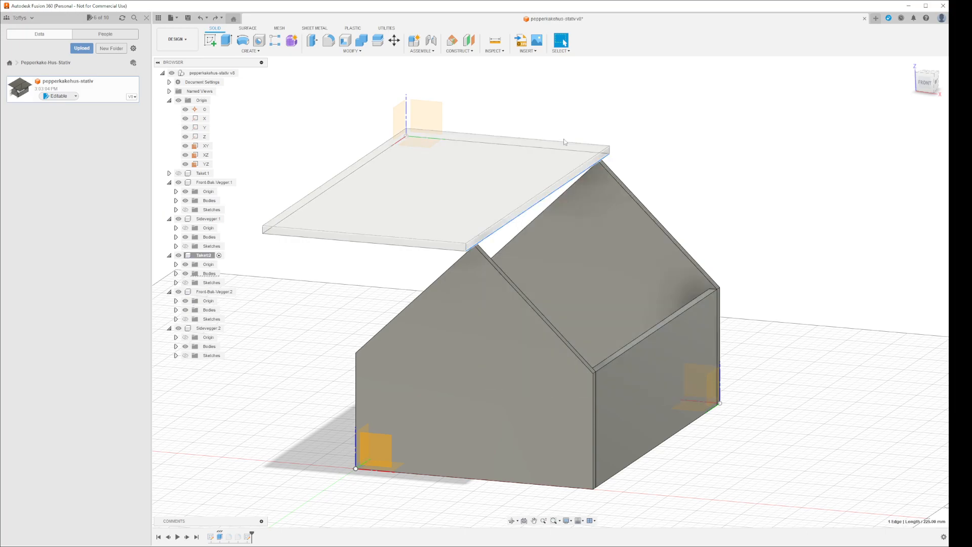
click(459, 51)
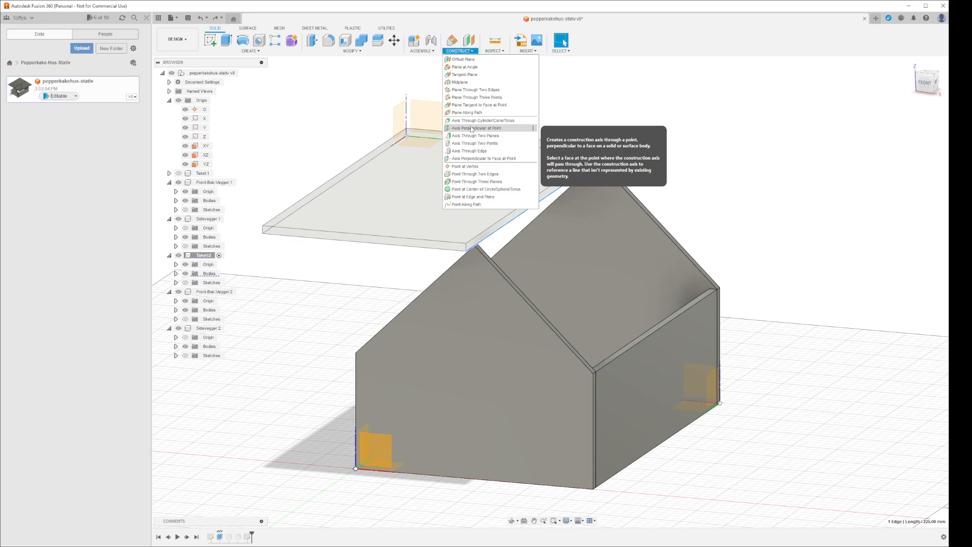
click(478, 151)
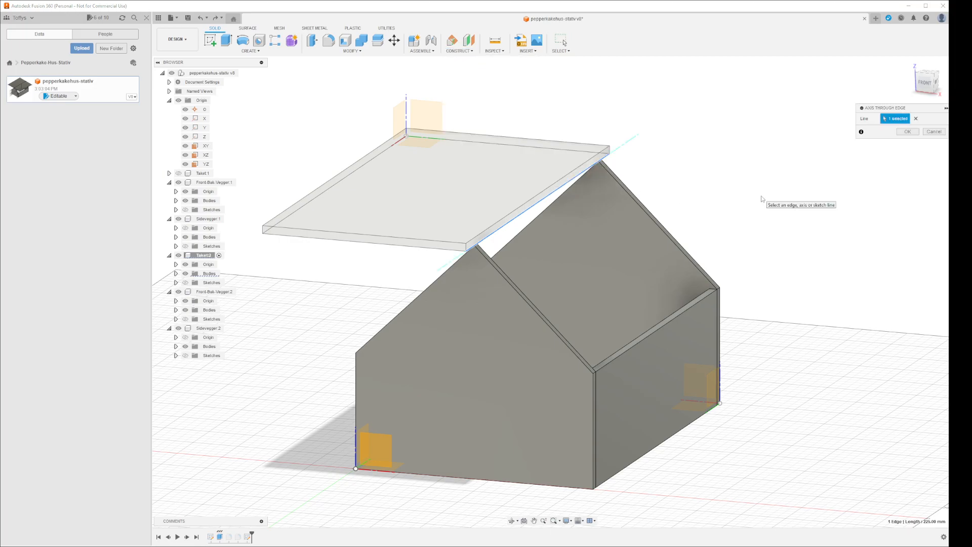
drag(887, 109, 742, 123)
click(763, 166)
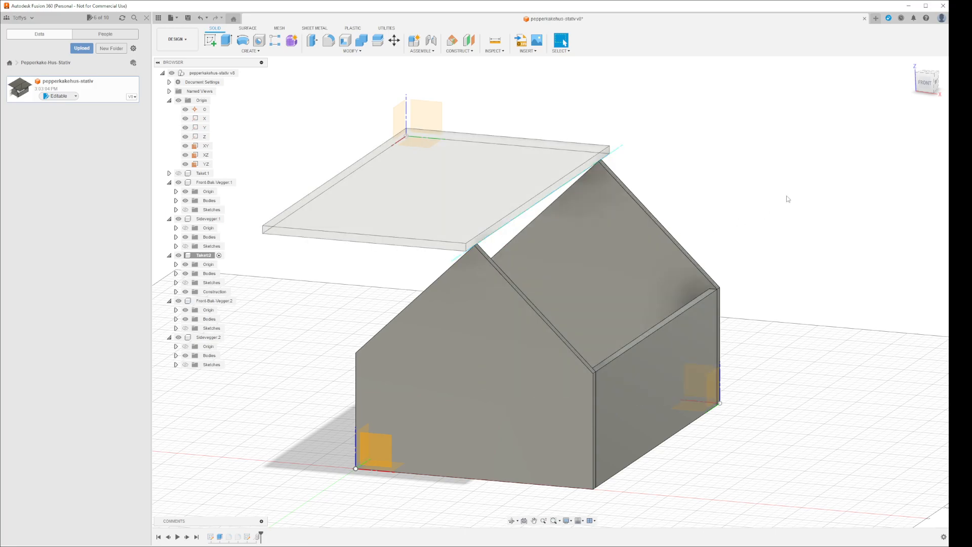
Step: Set up a rotate move of the Taket:2 roof component about the construction axis along the ridge
mouse_move(728, 193)
shift+middle_down()
mouse_move(779, 189)
mouse_move(746, 186)
shift+middle_up()
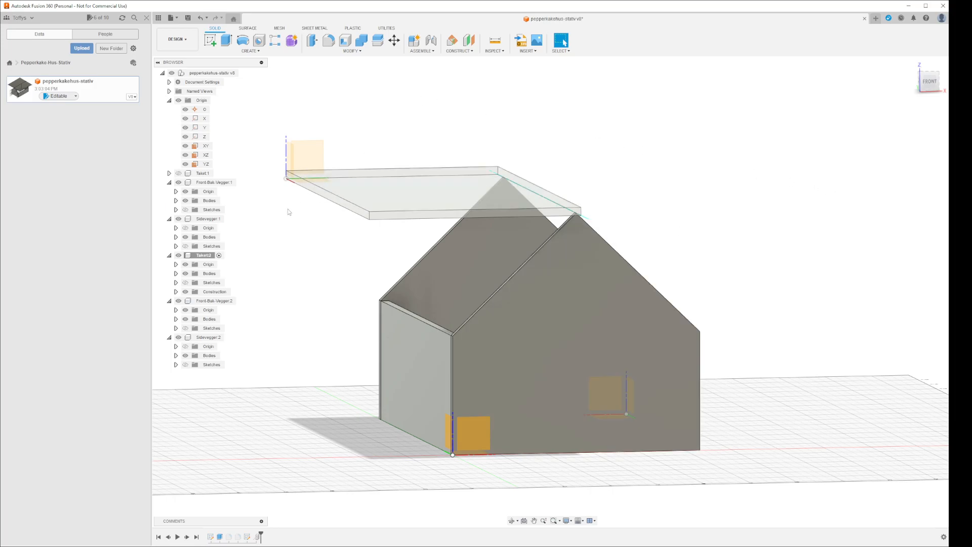
click(349, 180)
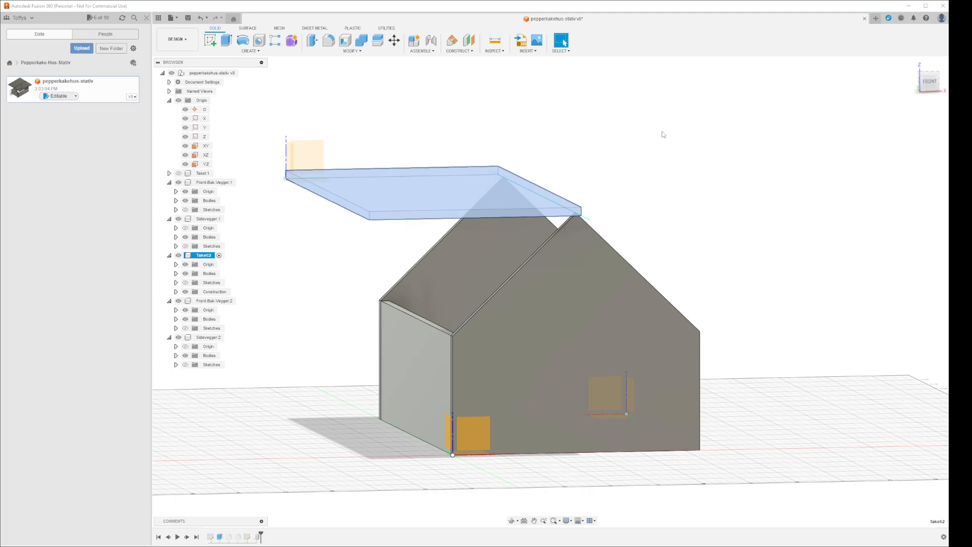
key(m)
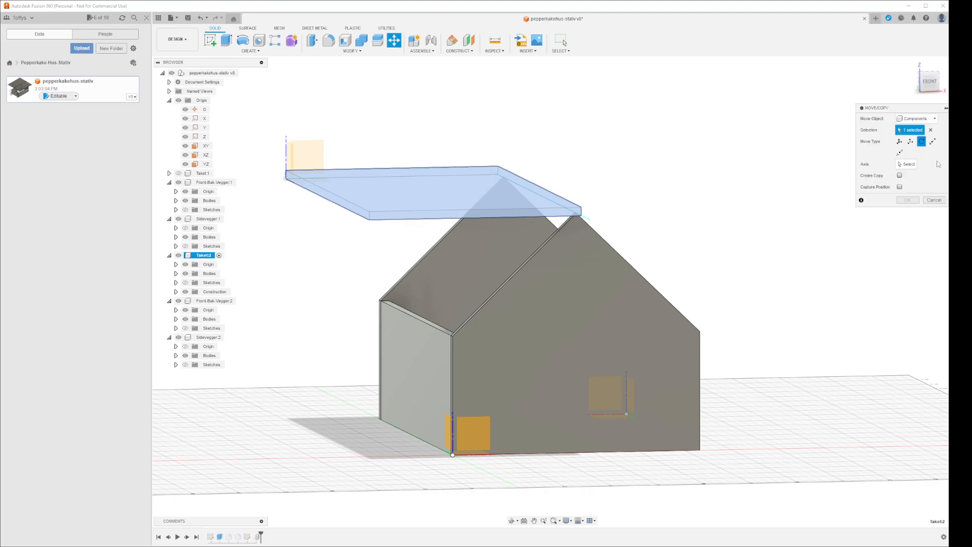
shift+middle_drag(919, 231, 896, 226)
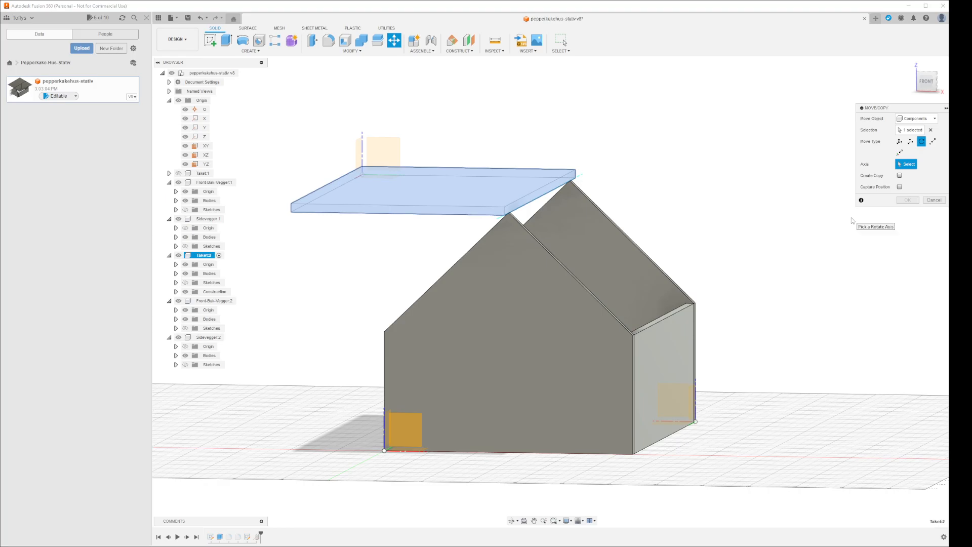
click(502, 219)
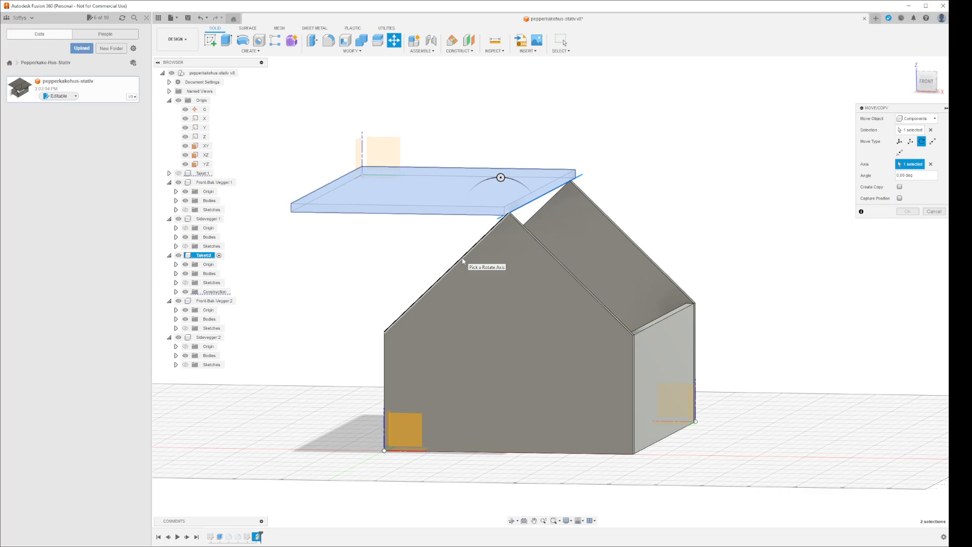
Step: Choose Measure as the source for the roof component's rotation angle
click(943, 177)
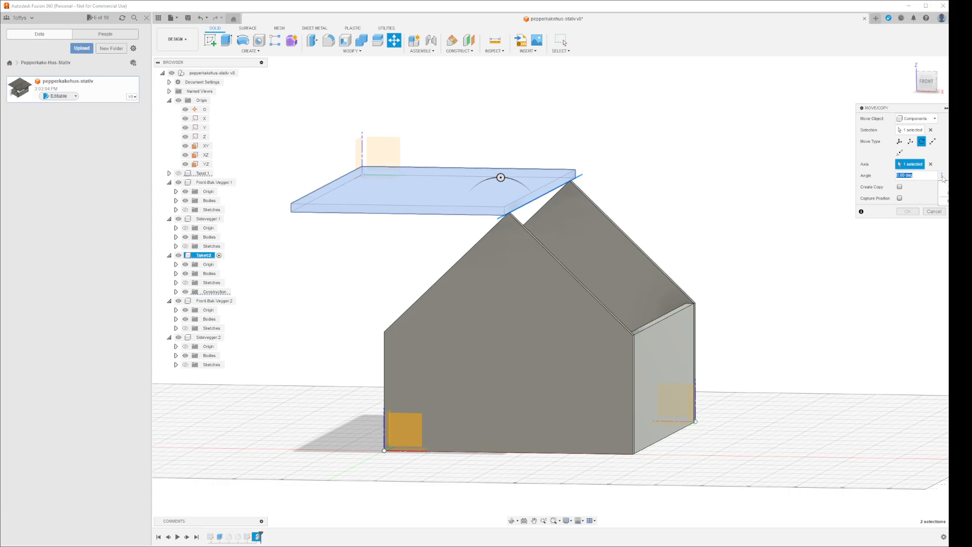
drag(895, 108, 801, 113)
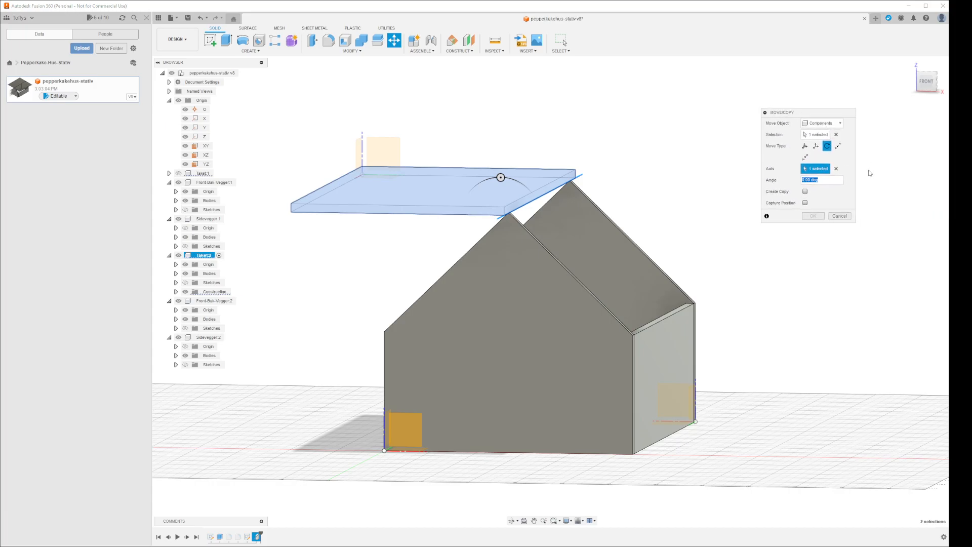
click(848, 181)
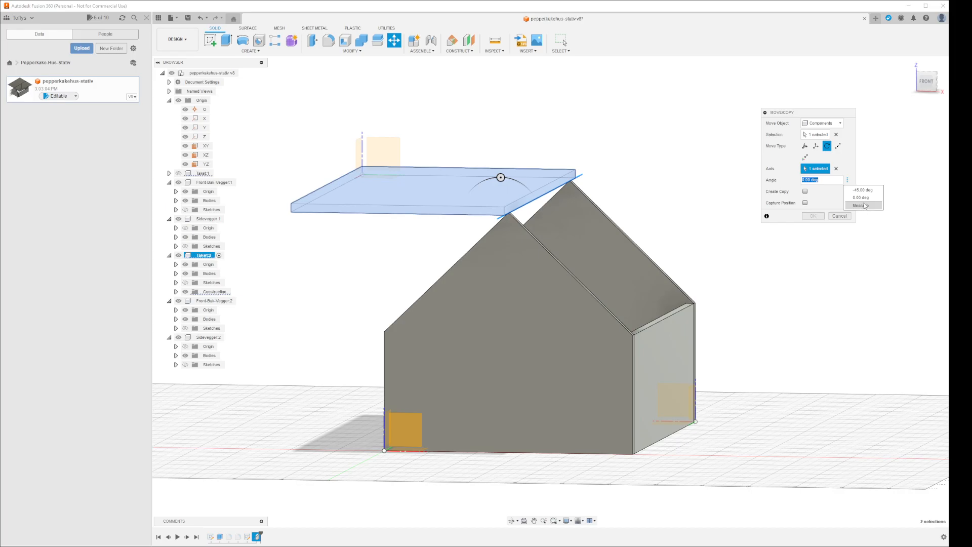
click(494, 50)
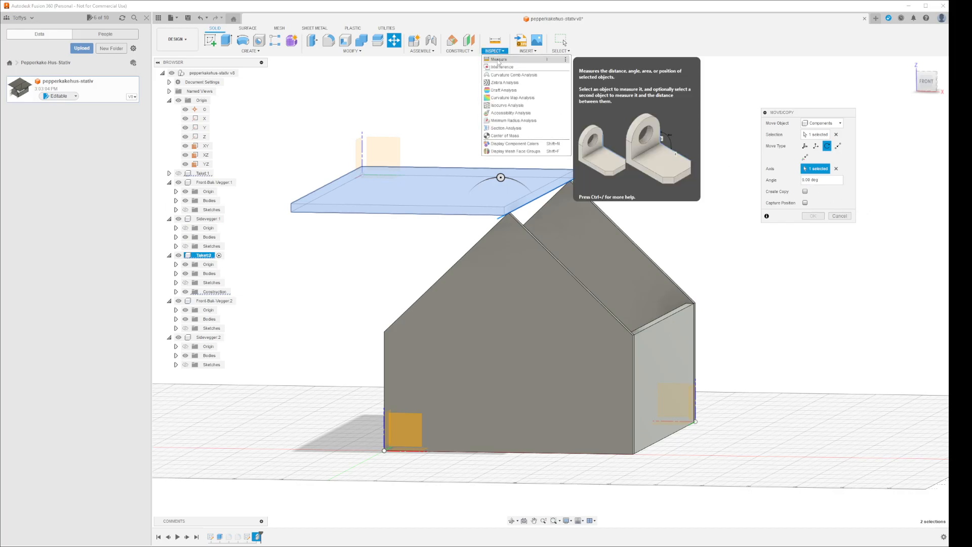
click(811, 115)
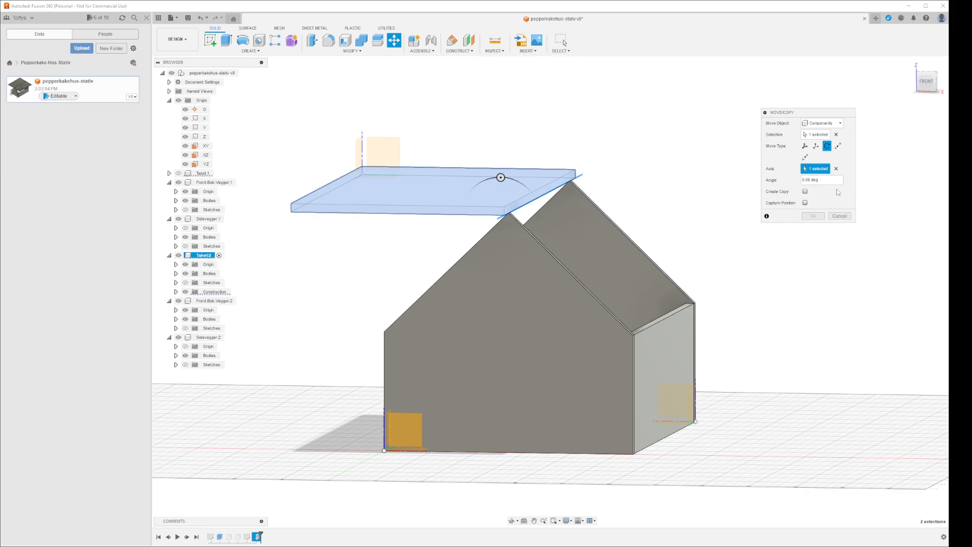
click(848, 180)
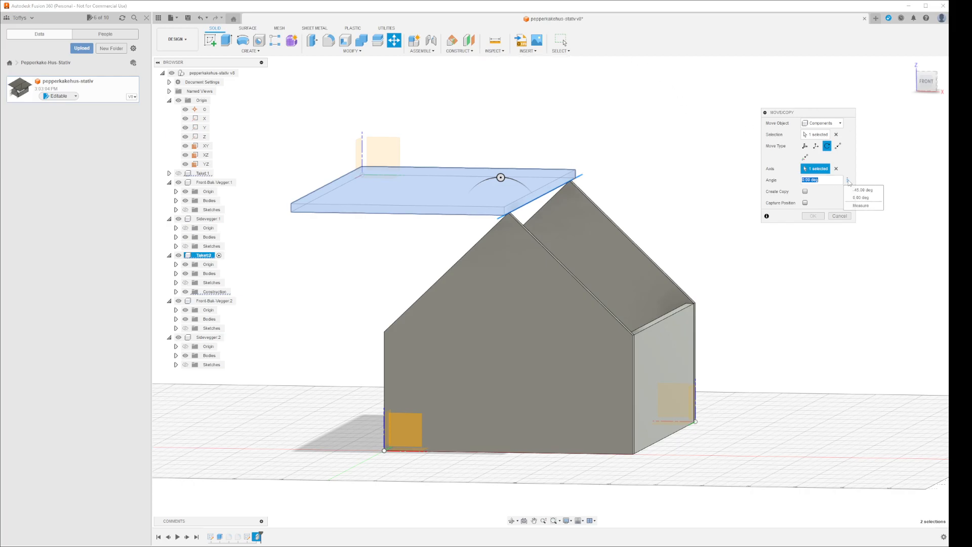
click(854, 207)
Step: Set the roof's rotation angle by measuring between its lower front edge and the sloping edge of the front gable wall
shift+middle_drag(764, 273, 774, 272)
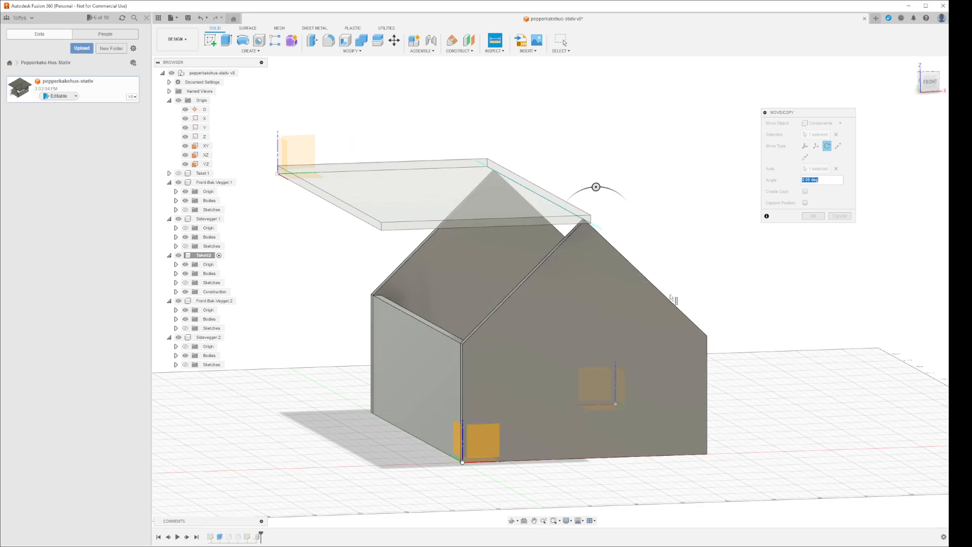
mouse_move(742, 311)
shift+middle_down()
mouse_move(790, 304)
mouse_move(755, 289)
mouse_move(723, 292)
mouse_move(727, 299)
shift+middle_up()
key(i)
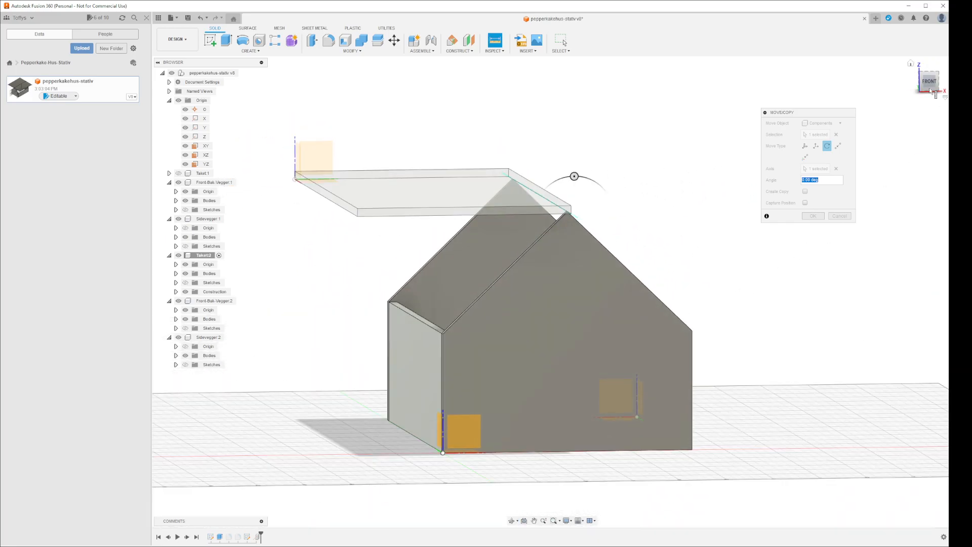
click(927, 83)
shift+middle_drag(723, 252, 727, 252)
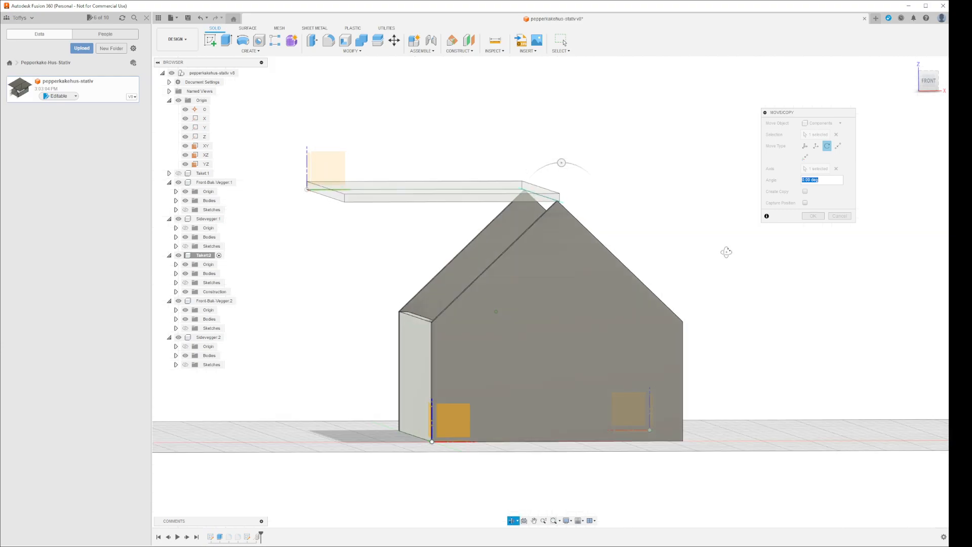
click(542, 205)
shift+middle_drag(698, 258, 711, 271)
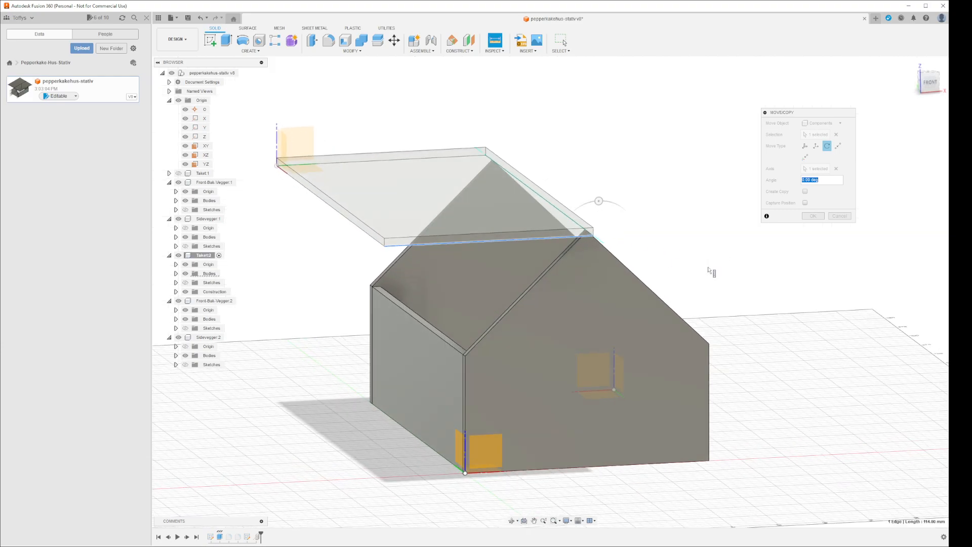
click(566, 259)
mouse_move(780, 331)
shift+middle_down()
mouse_move(780, 319)
mouse_move(766, 324)
mouse_move(788, 317)
shift+middle_up()
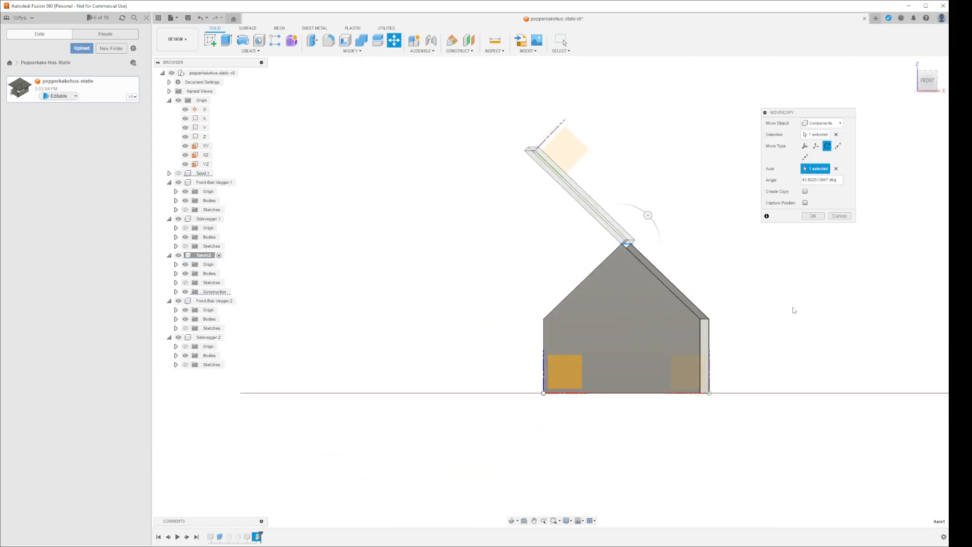
click(927, 81)
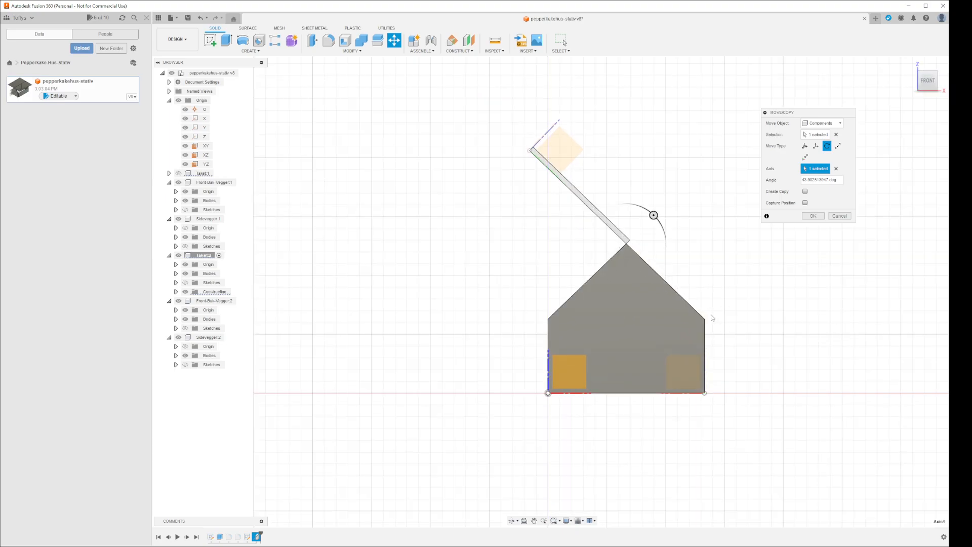
Step: Make the roof component's measured rotation angle negative, with Capture Position enabled, and apply the move so the plate slopes down along the gable
click(840, 179)
text(-)
key(ctrl+z)
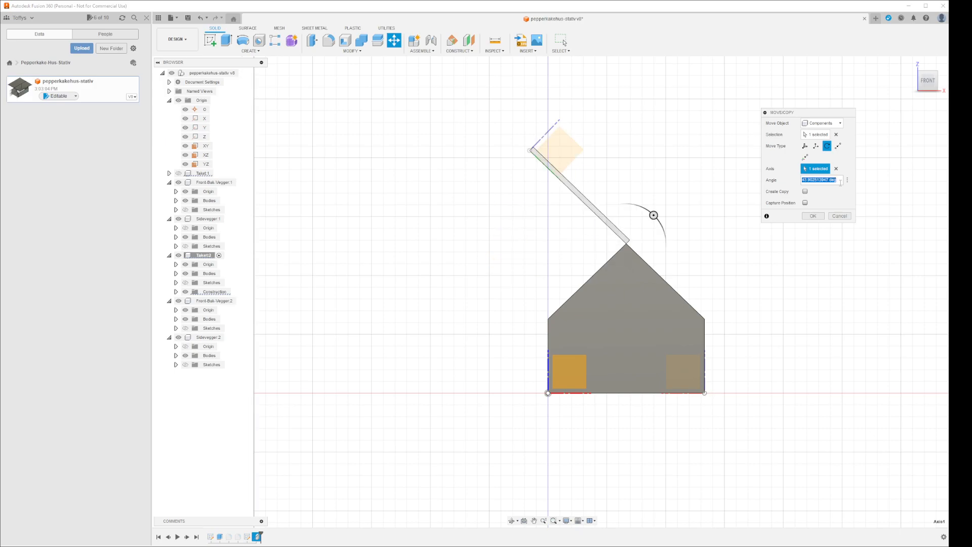
key(Home)
text(-)
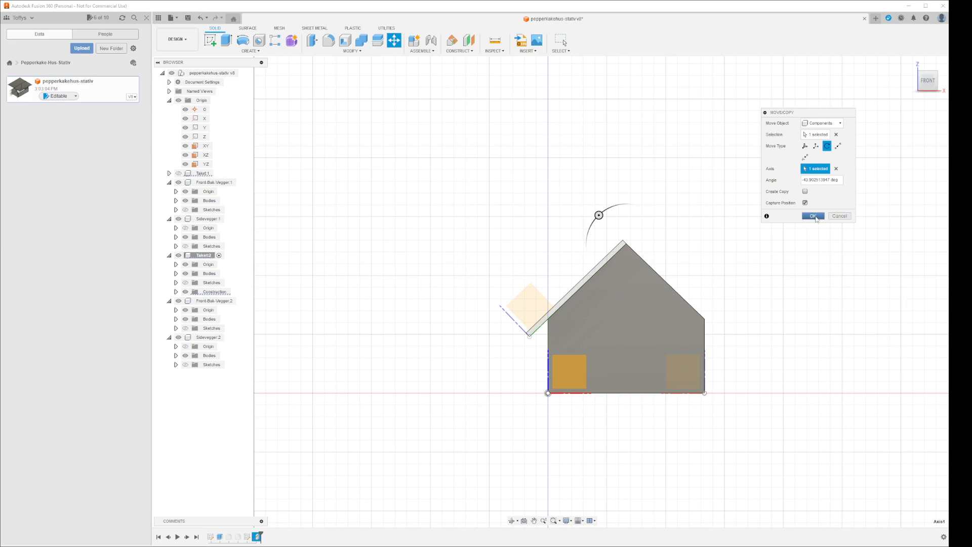
click(814, 215)
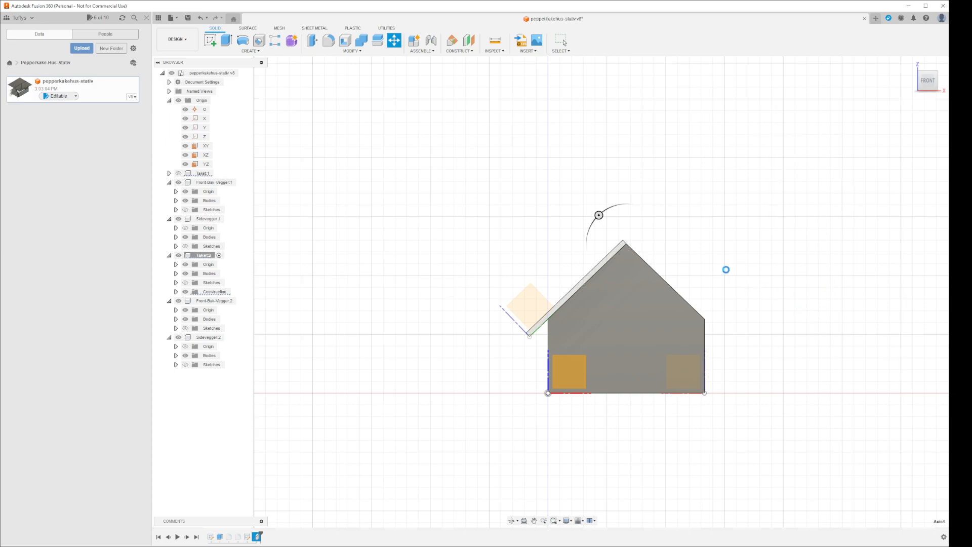
Step: Set the opacity of the roof component Taket:2 to 100%
mouse_move(751, 307)
shift+middle_down()
mouse_move(819, 332)
mouse_move(861, 330)
mouse_move(887, 309)
mouse_move(857, 319)
mouse_move(733, 308)
shift+middle_up()
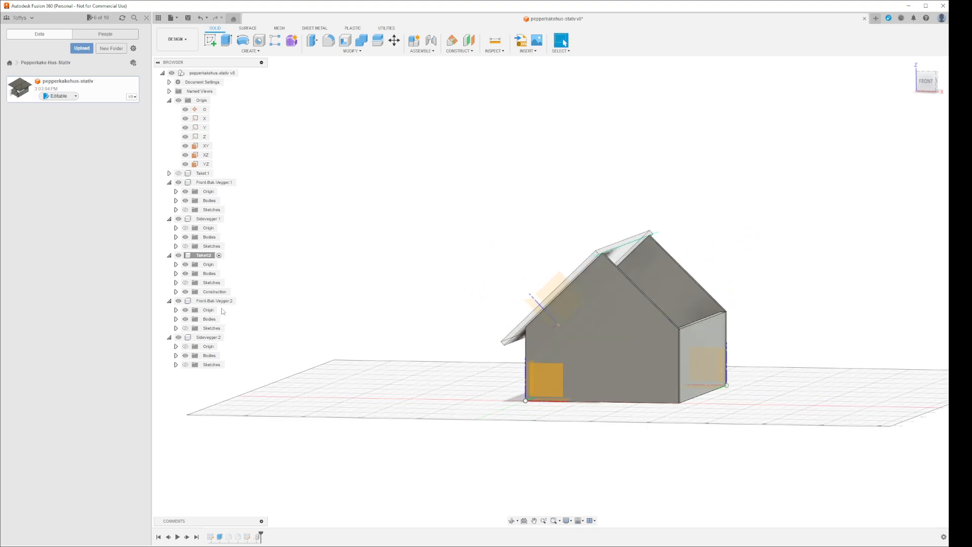
right_click(204, 255)
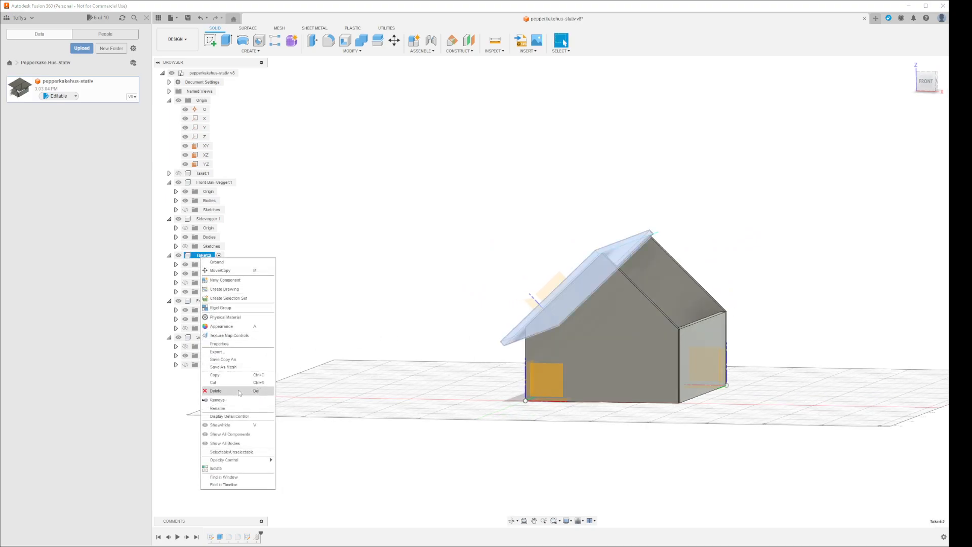
mouse_move(243, 460)
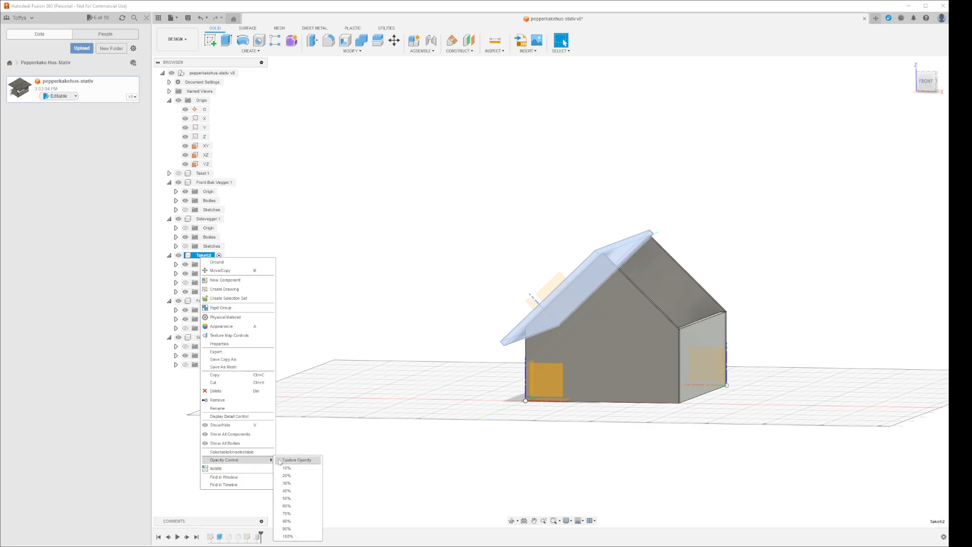
click(288, 536)
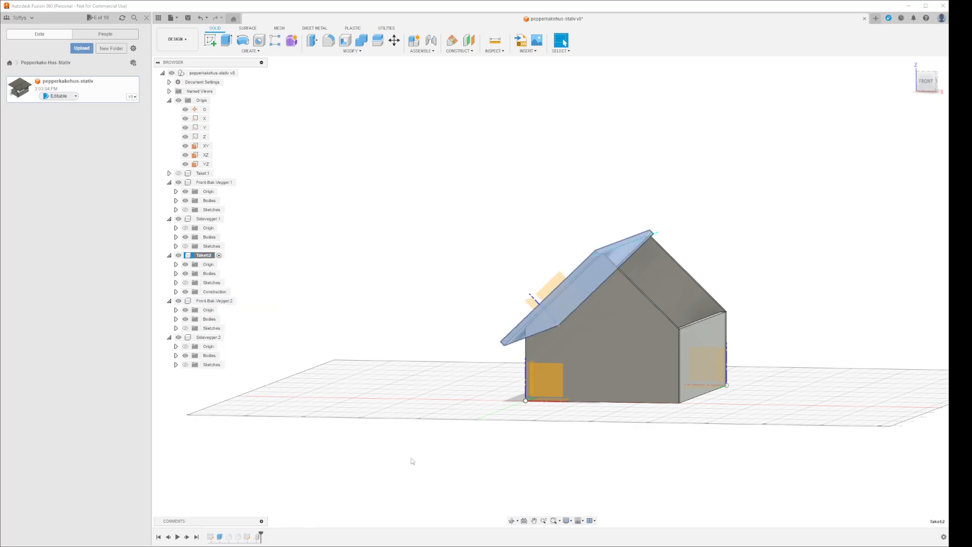
click(423, 488)
Step: Examine the contact between the roof plate's underside and the gable's sloping edge, in front view and up close at the ridge
shift+middle_drag(442, 464, 449, 454)
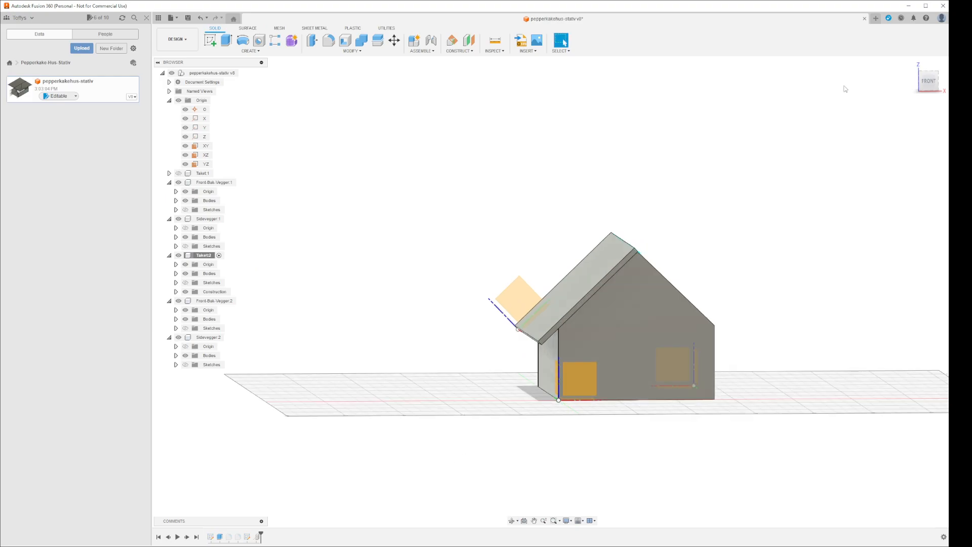
click(929, 82)
scroll(629, 278, up, 10)
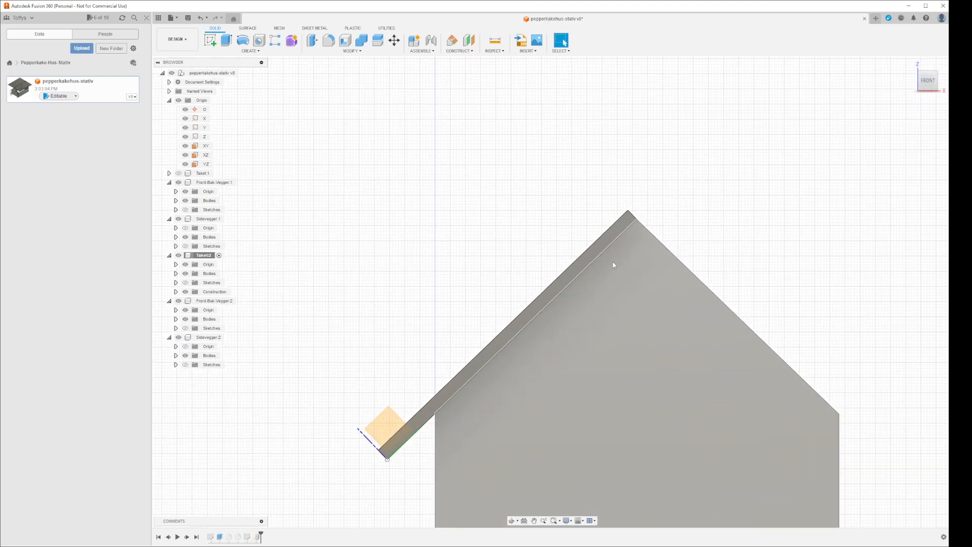
scroll(590, 261, up, 6)
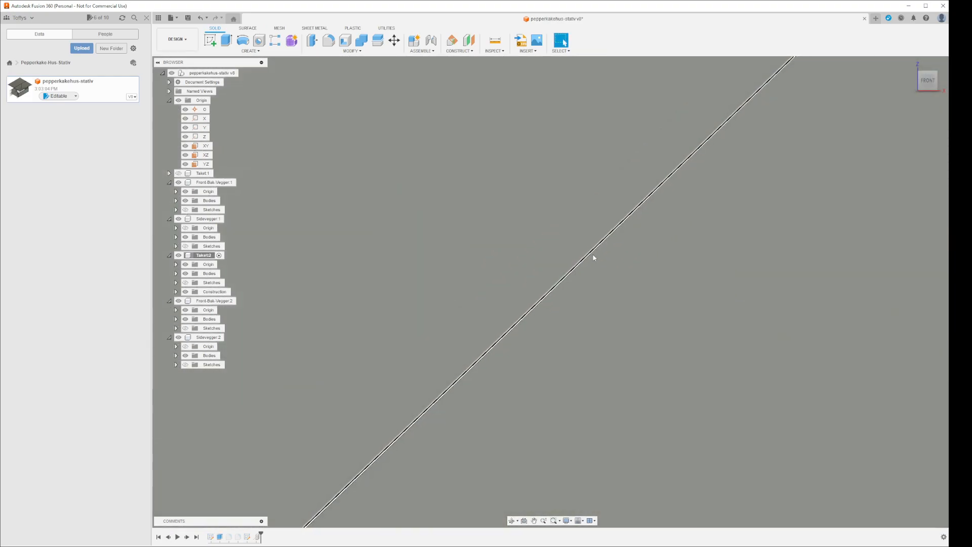
scroll(593, 257, up, 5)
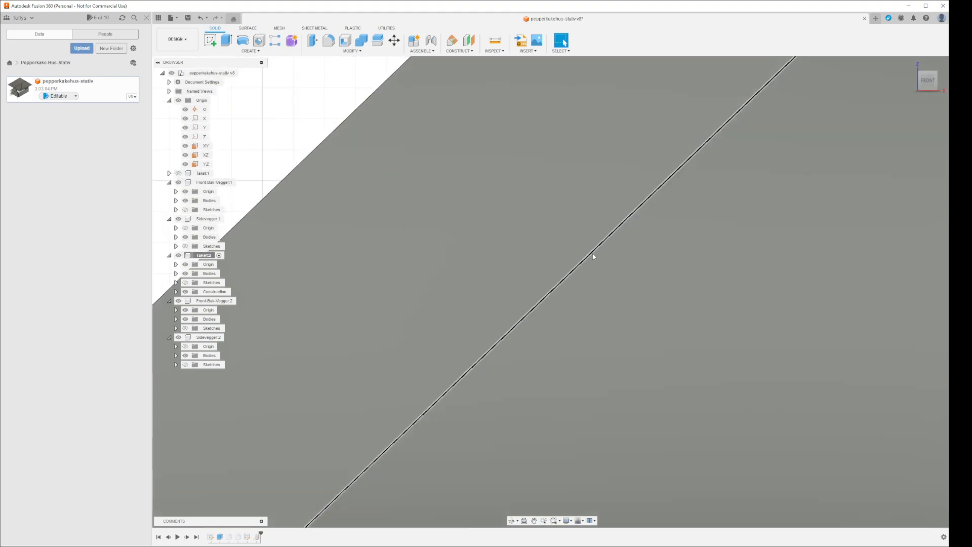
scroll(677, 158, up, 3)
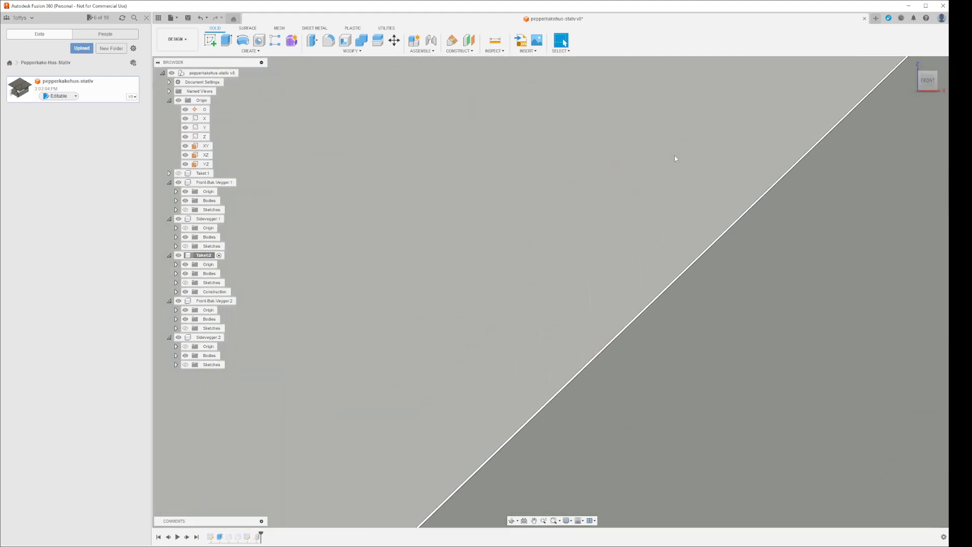
scroll(676, 159, down, 10)
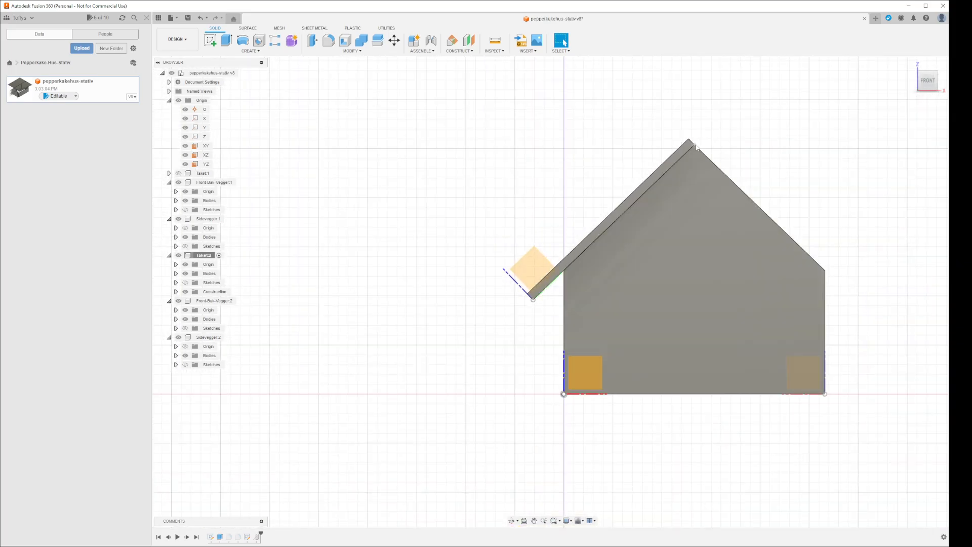
shift+middle_drag(640, 264, 726, 163)
scroll(615, 243, up, 10)
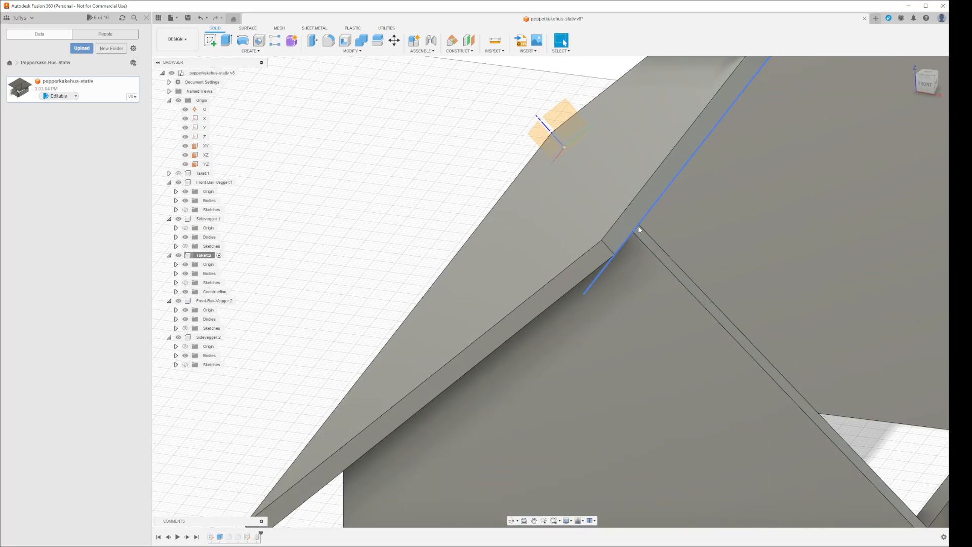
scroll(615, 243, up, 3)
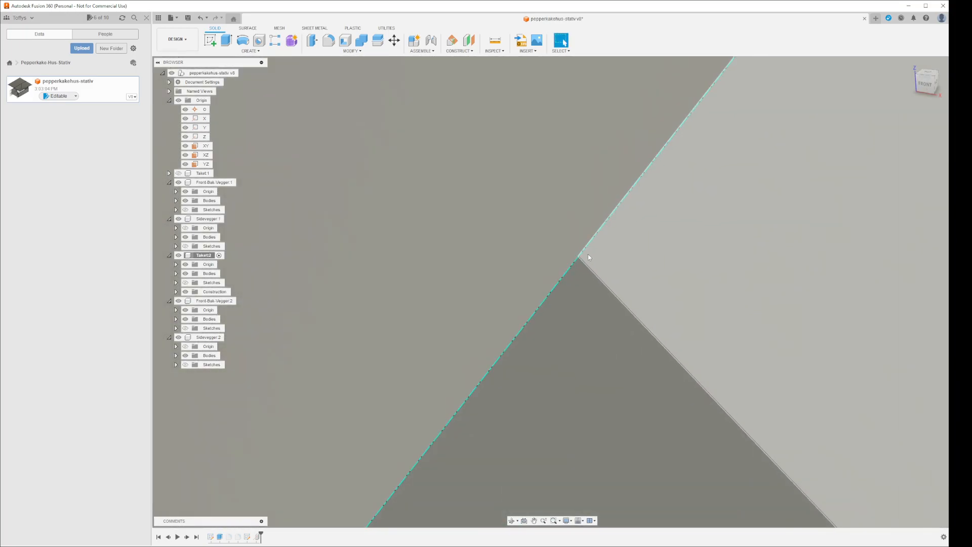
scroll(603, 255, down, 5)
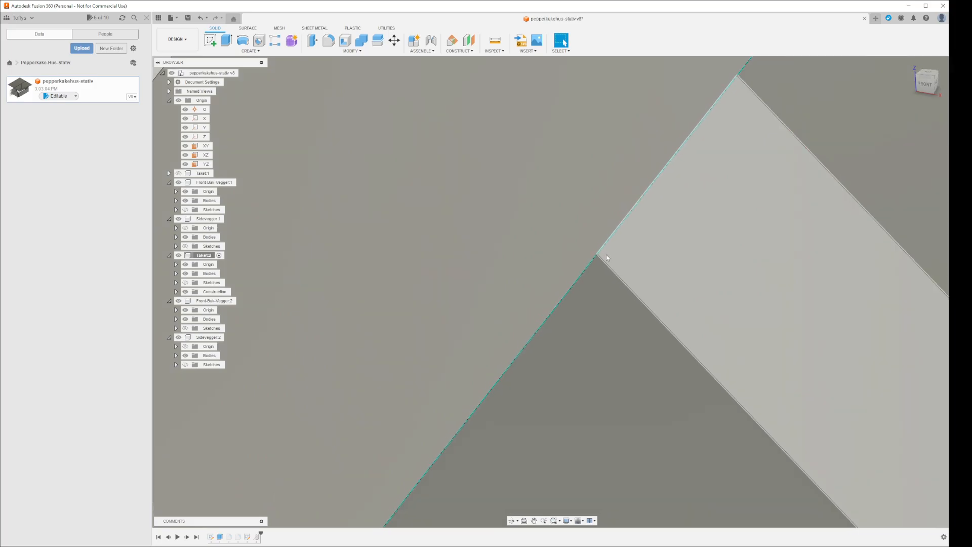
scroll(607, 257, down, 10)
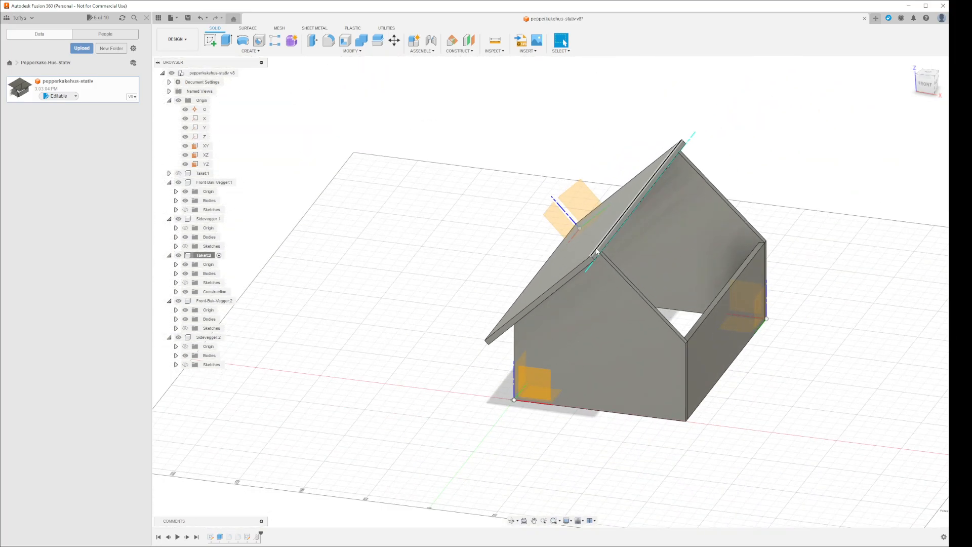
mouse_move(806, 406)
shift+middle_down()
mouse_move(850, 395)
mouse_move(820, 402)
mouse_move(814, 388)
mouse_move(810, 400)
shift+middle_up()
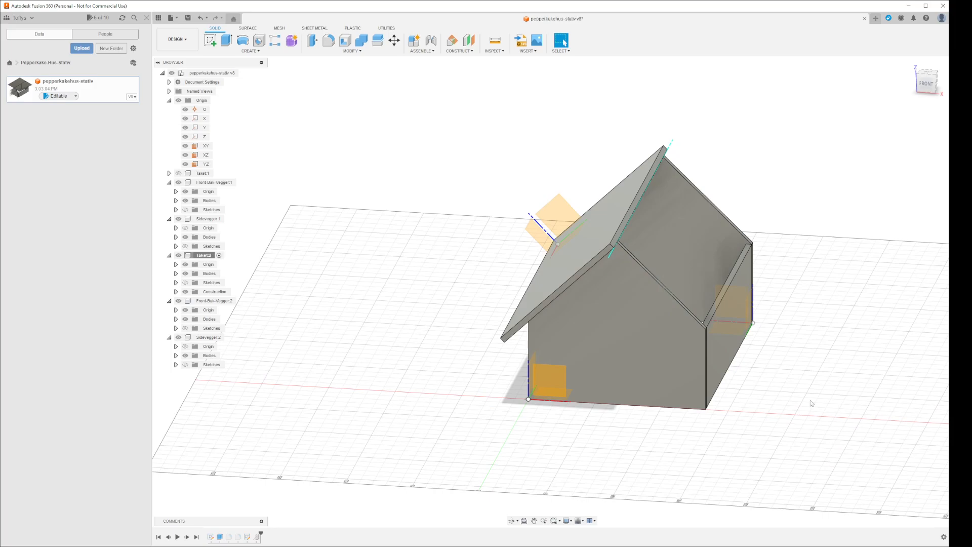